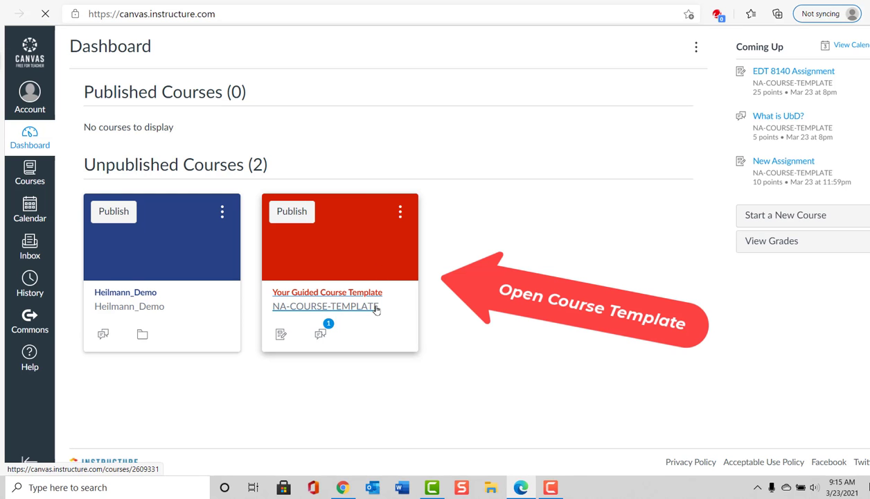
Step: Start a new assignment in the NA-COURSE-TEMPLATE course
left_click(375, 308)
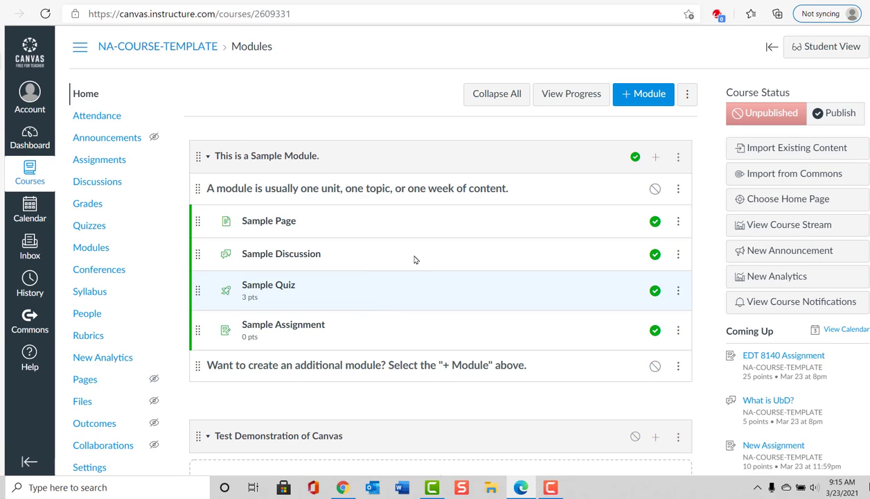
left_click(103, 160)
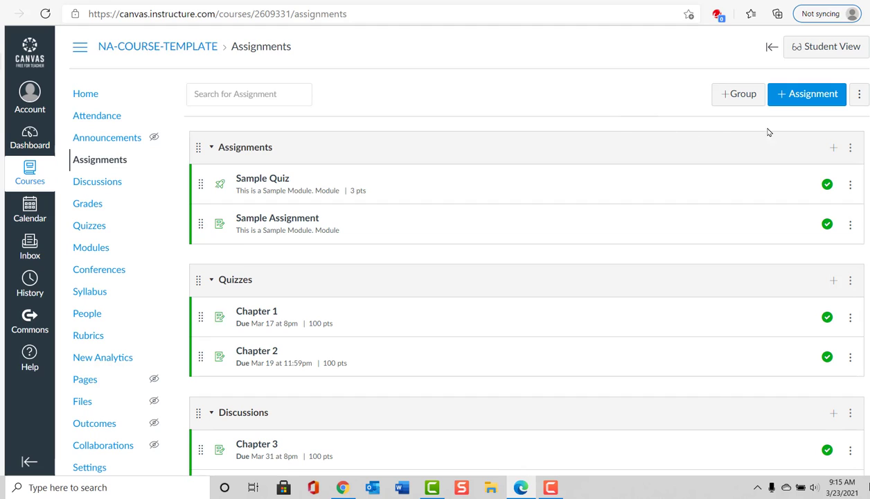
left_click(808, 95)
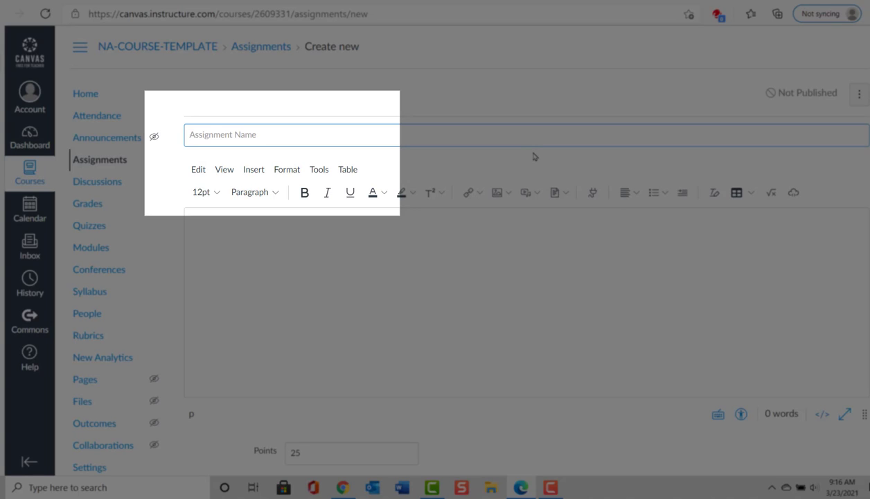
Step: Name the assignment "New example of assignment" and enter "This is an example of an assignment." as its description
type("New exampl")
key("BackSpace")
type("e of assignment")
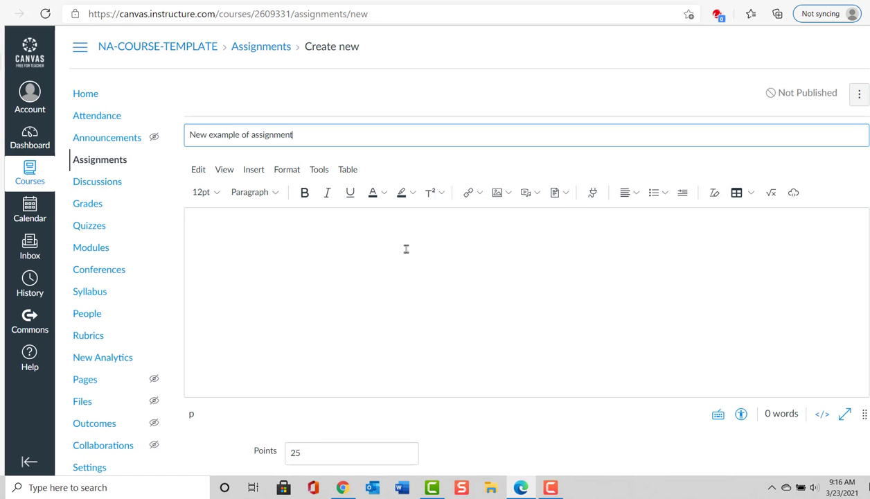
left_click(404, 240)
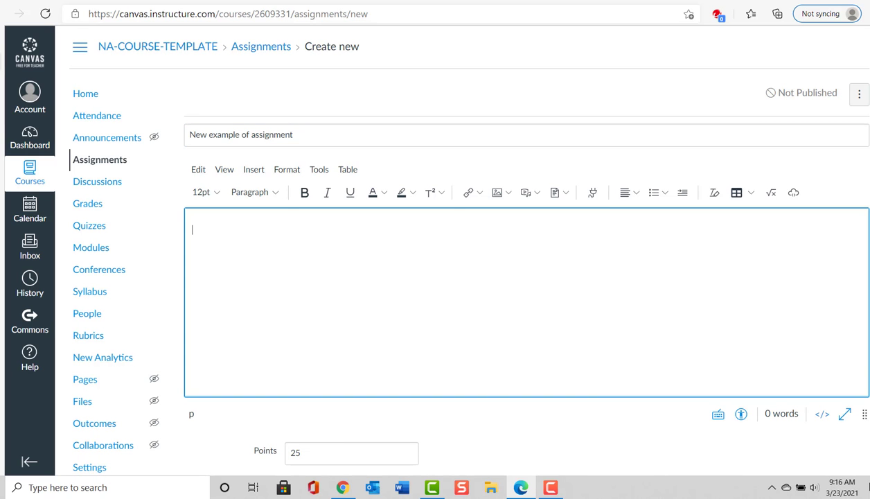
type("This is an example of an assignment.")
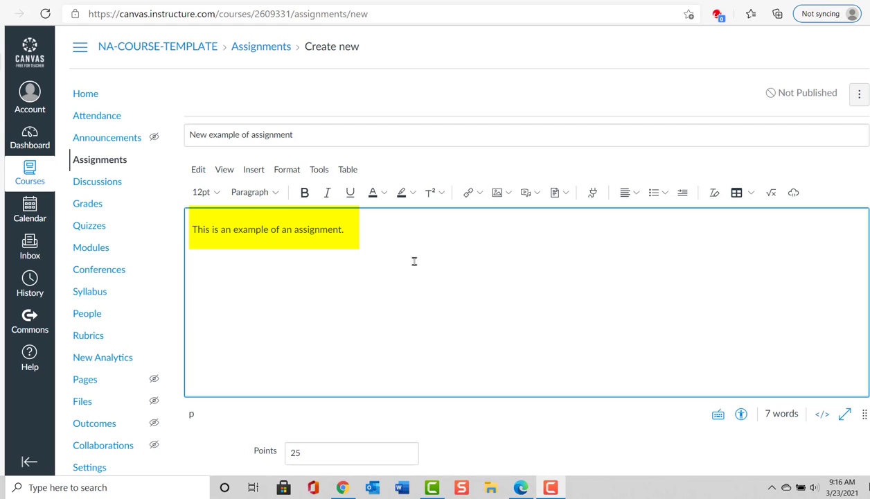
Step: Set the accepted upload file types for the online submission to "doc, docx, pdf"
scroll(367, 274, "down", 2)
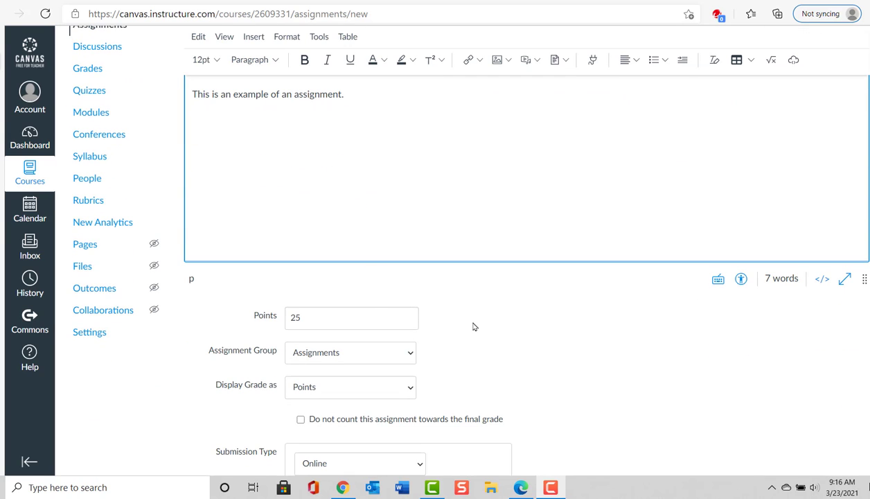
scroll(474, 327, "down", 2)
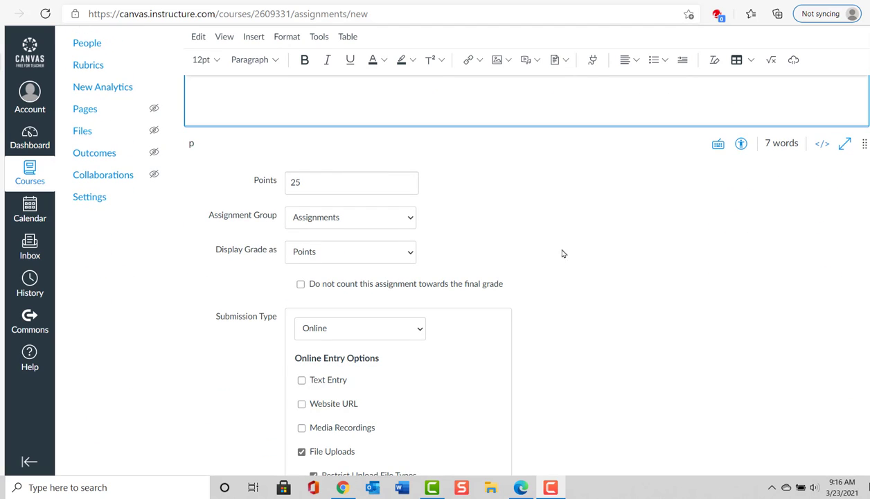
scroll(633, 347, "down", 2)
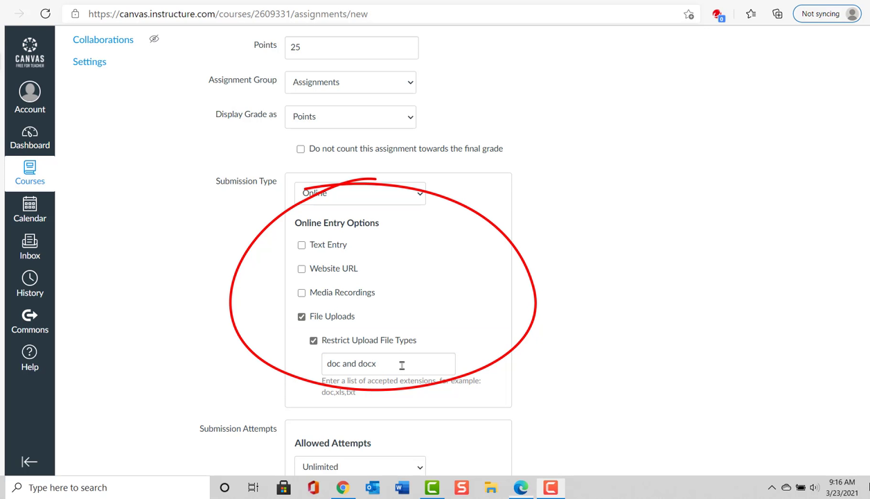
left_click_drag(401, 362, 328, 363)
type("doc, ")
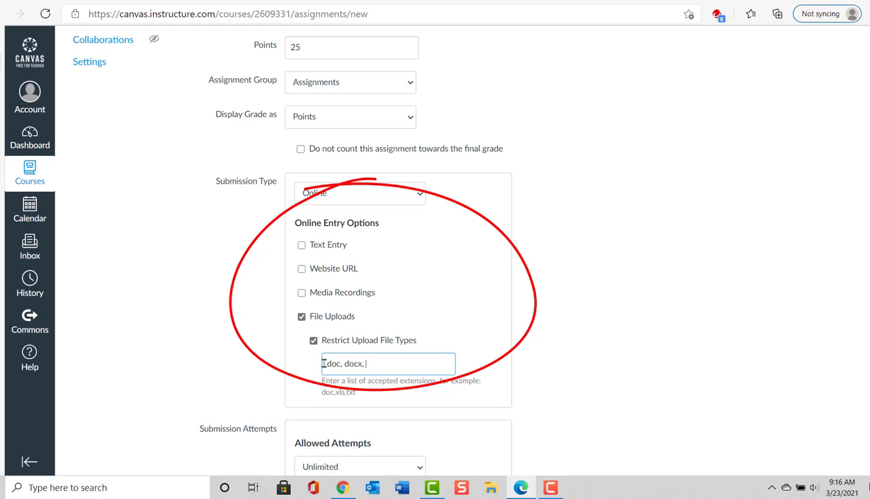
type("docx, pdf")
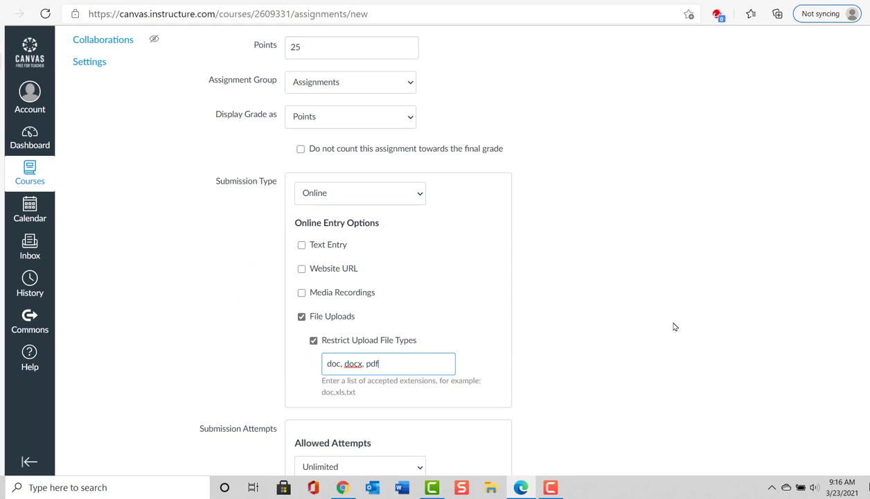
Step: Review the attempts, group, peer review, grading and assign options, and save and publish the assignment
scroll(671, 327, "down", 1)
scroll(674, 329, "down", 2)
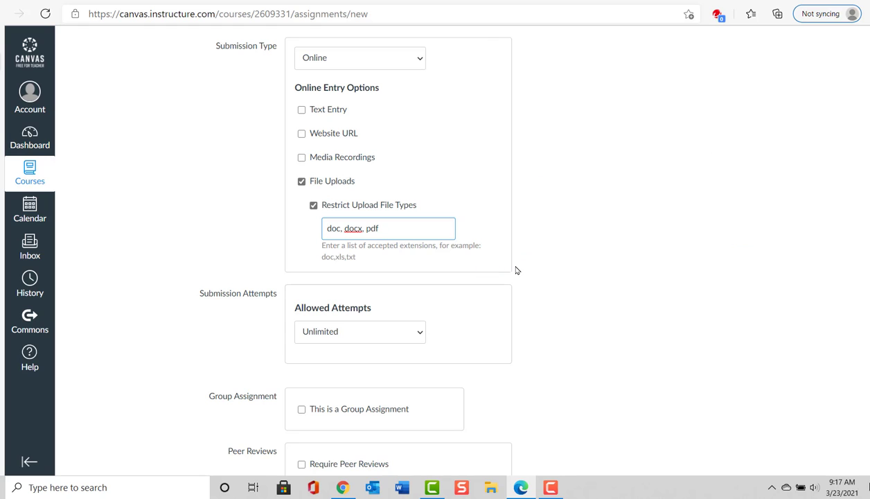
scroll(448, 322, "down", 2)
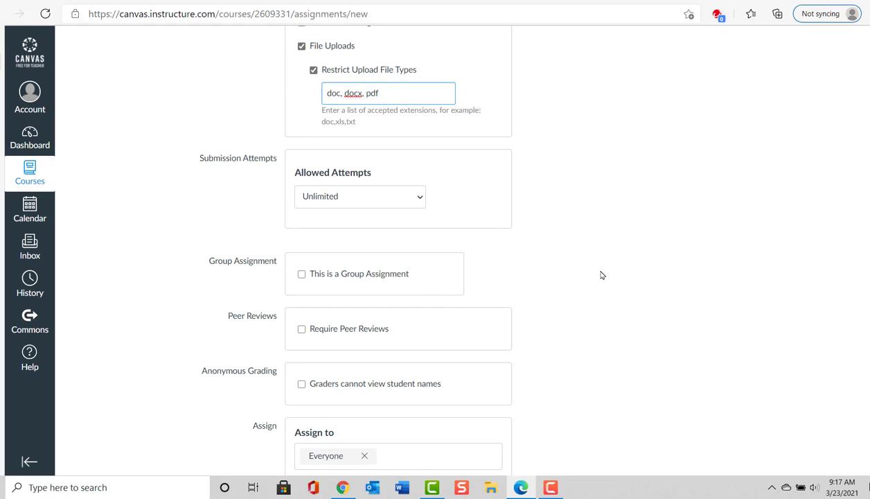
scroll(601, 276, "down", 2)
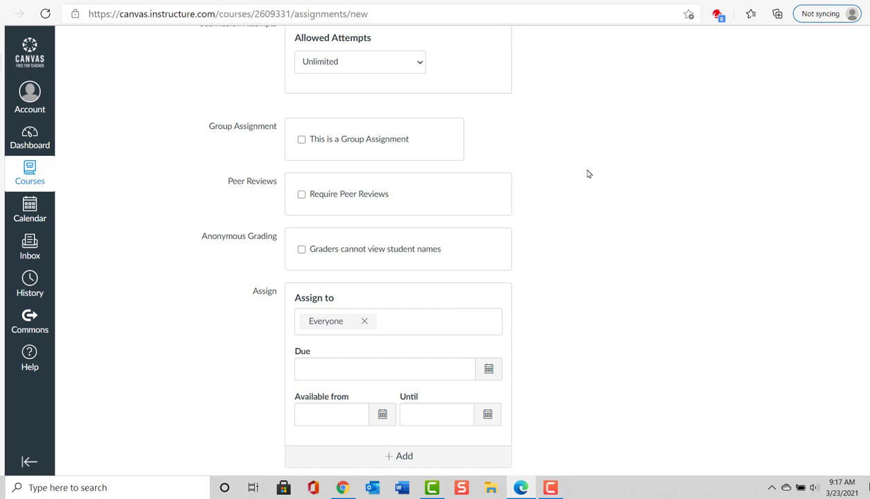
scroll(604, 193, "down", 2)
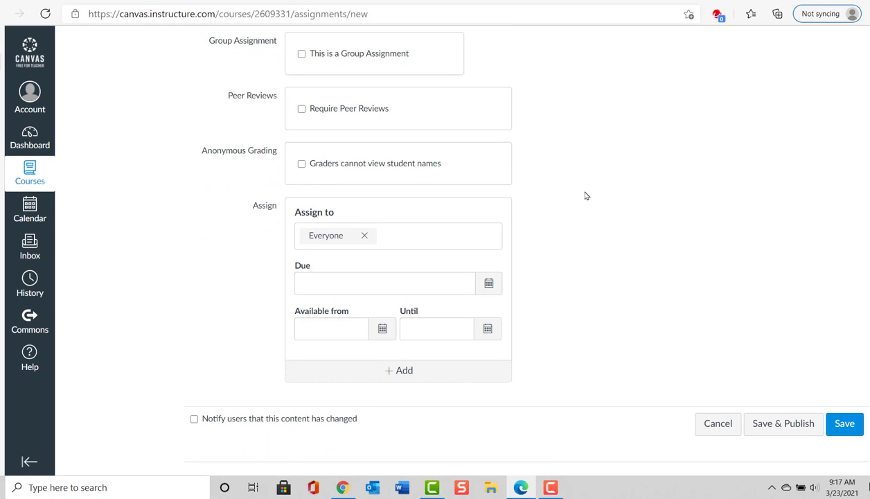
left_click(793, 423)
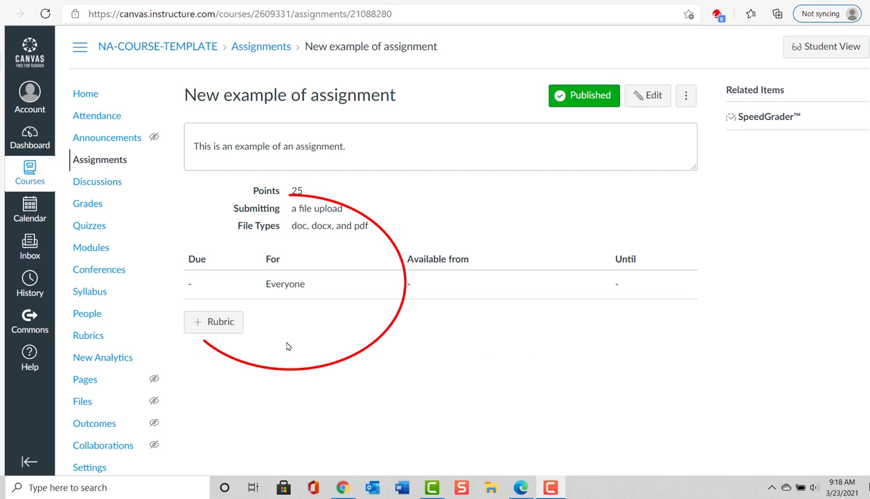
Step: Start a rubric for the assignment and enable free-form comments when assessing students
left_click(217, 322)
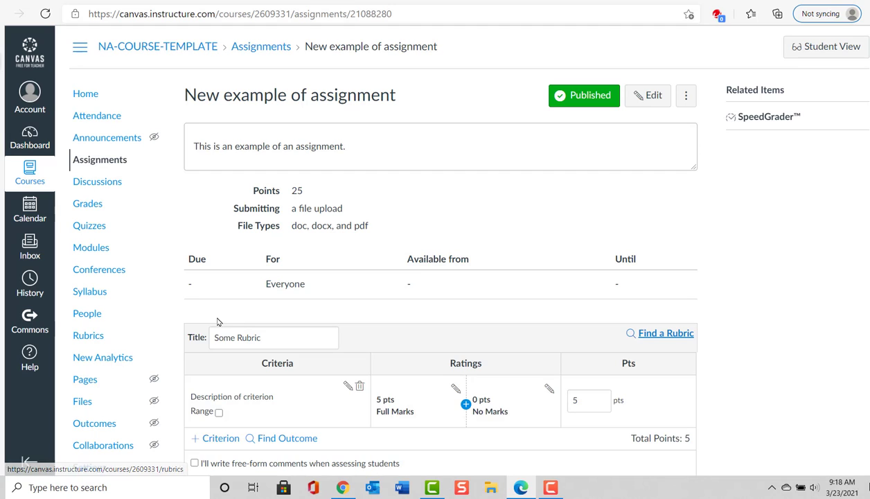
scroll(753, 301, "down", 2)
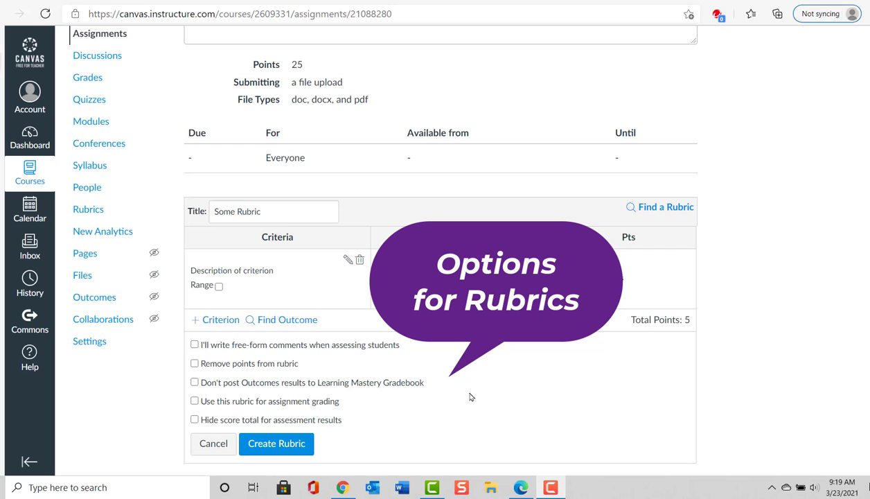
scroll(469, 397, "down", 1)
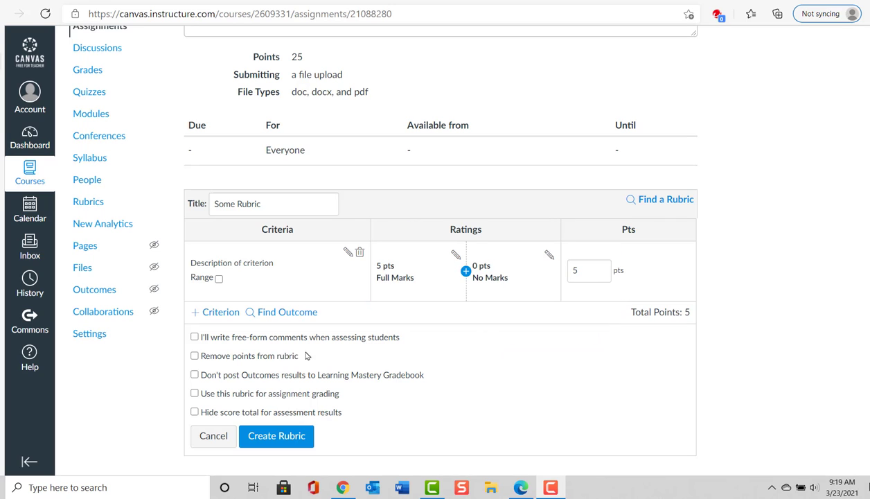
left_click(194, 338)
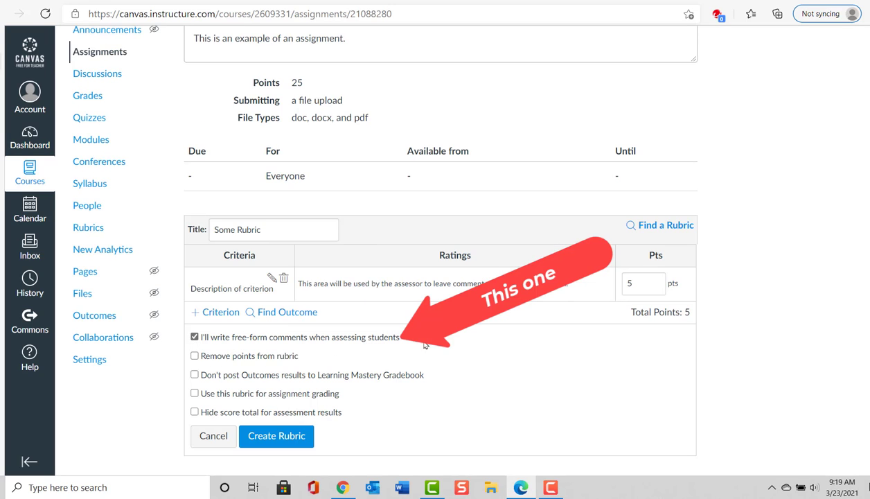
Step: Add a new rubric criterion "Post #1" with the long description "Post response to your thoughts on community of inquiry"
left_click(229, 313)
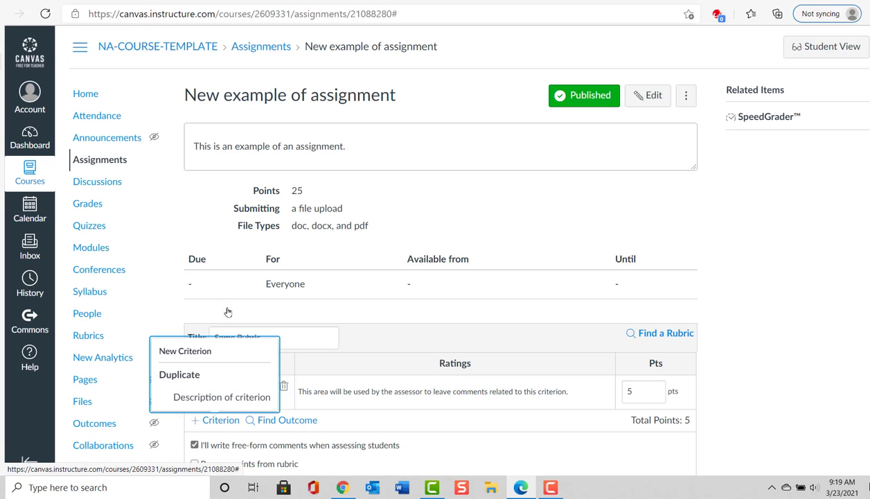
left_click(220, 351)
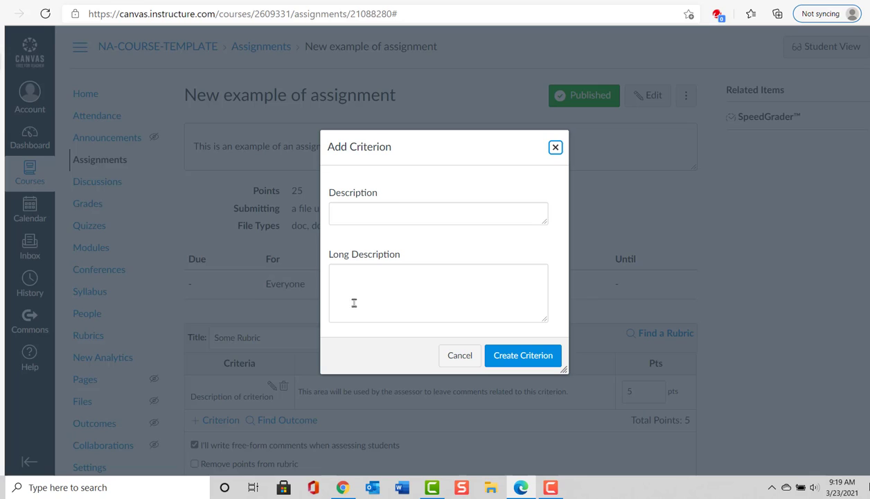
left_click(397, 212)
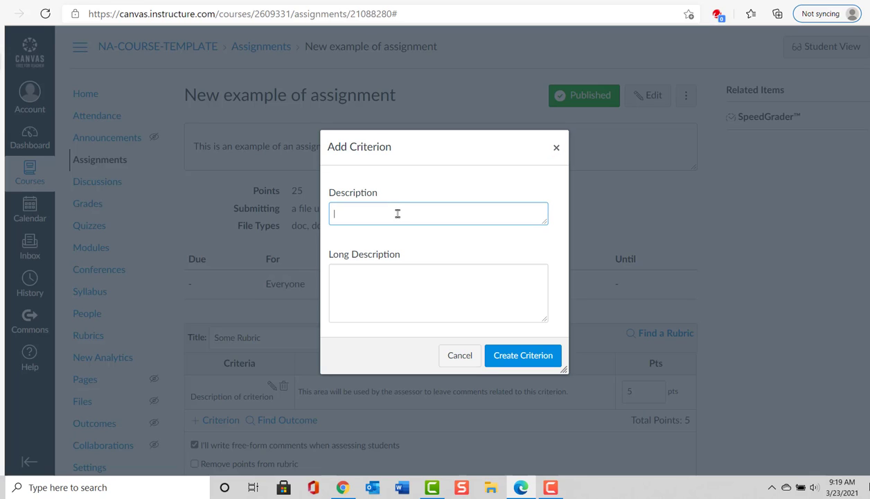
type("Post")
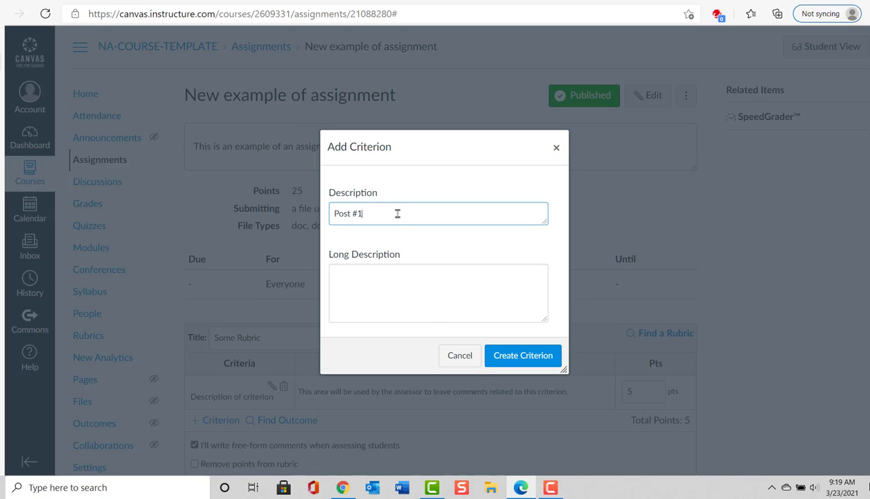
type(" #1")
left_click(470, 281)
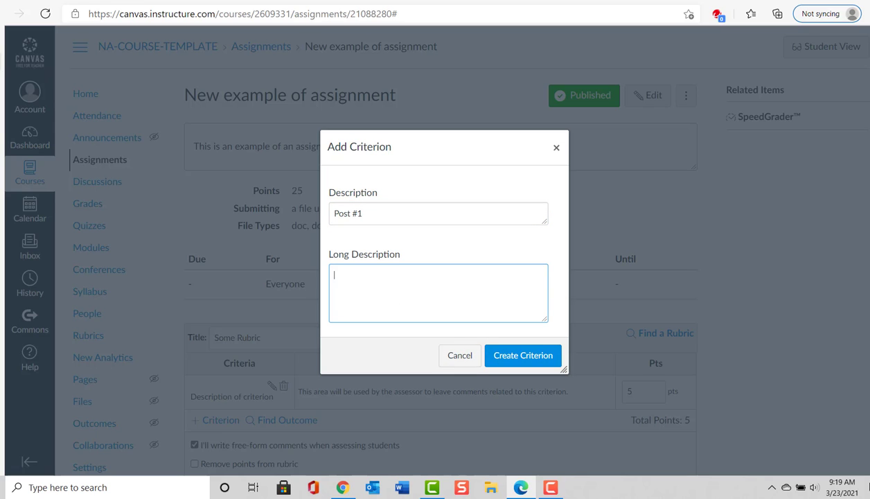
type("Post response to your thoughts on community of inquiry")
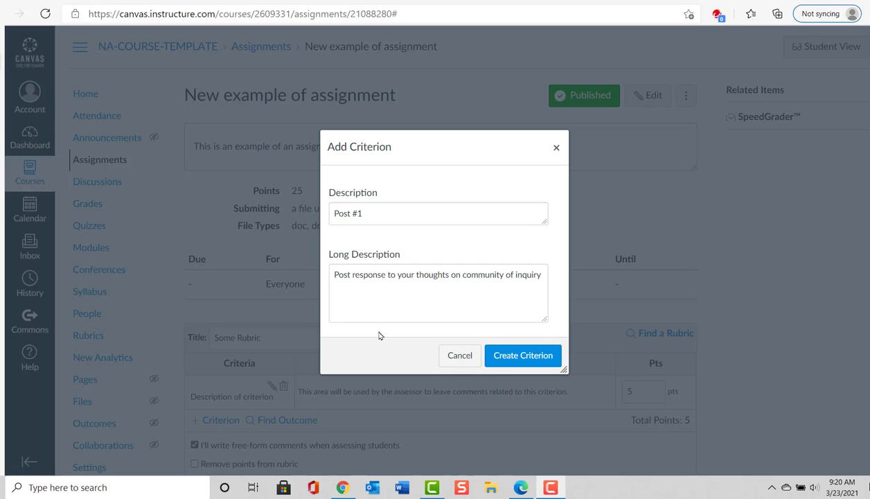
left_click(513, 354)
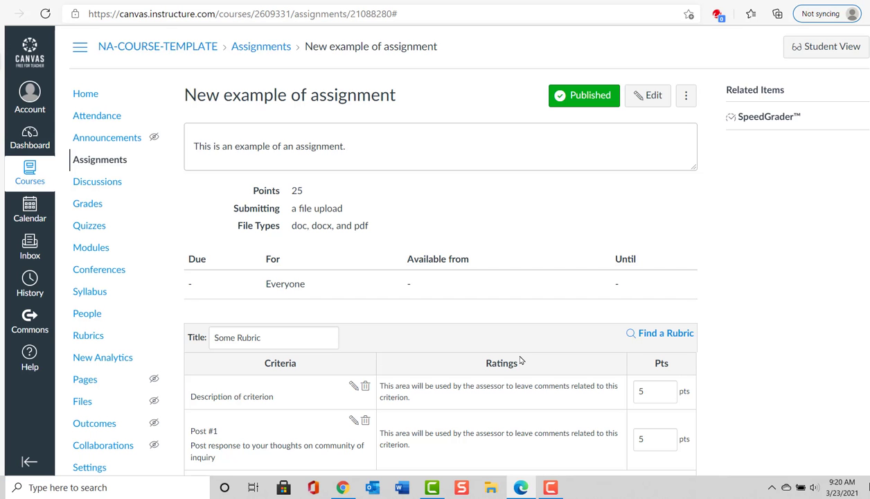
Step: Add a rubric criterion "Post #2" with the long description "Your thoughts on lecture by guest speaker."
scroll(520, 359, "down", 2)
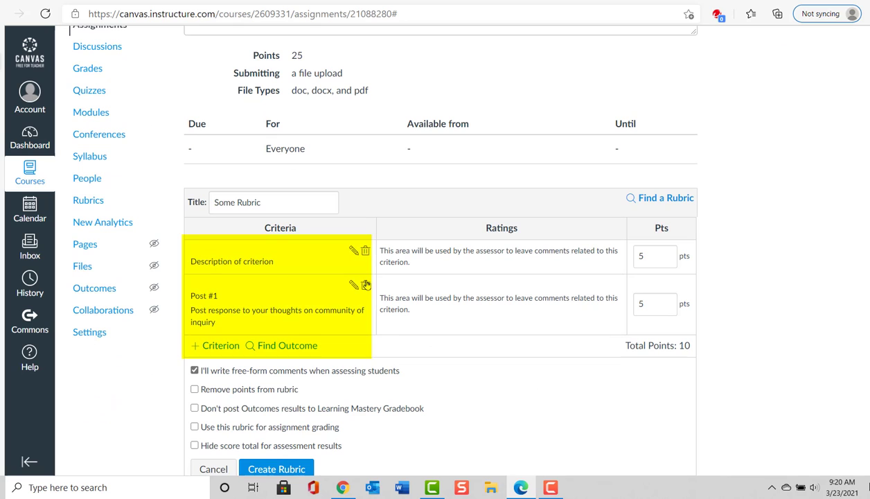
left_click(206, 350)
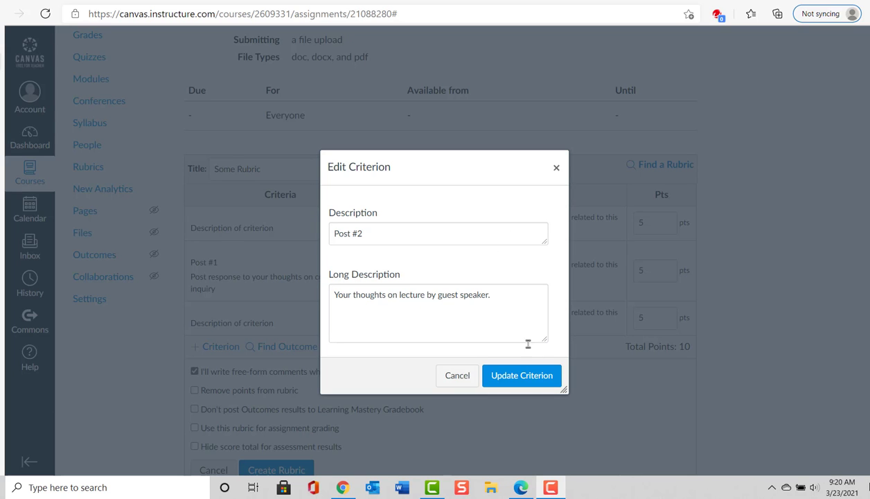
left_click(522, 375)
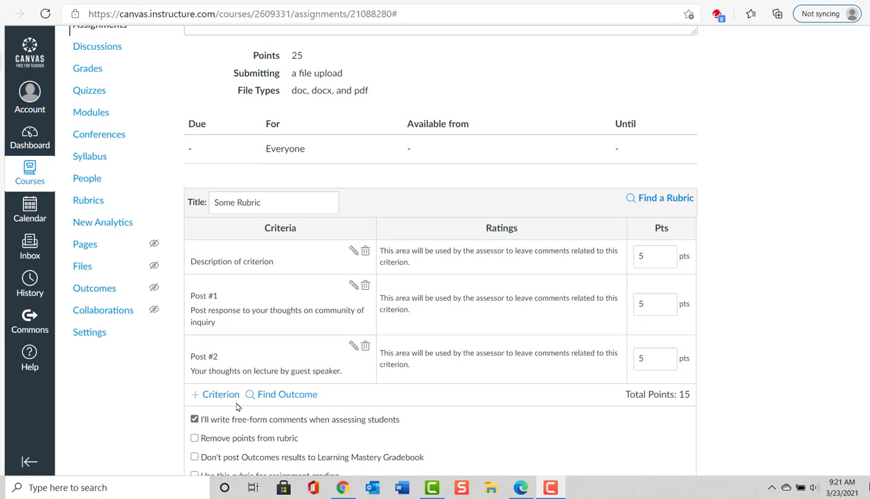
Step: Duplicate "Description of criterion" as "Reply to classmate Post #1" with the long description "Response to one classmate's post #1"
left_click(218, 395)
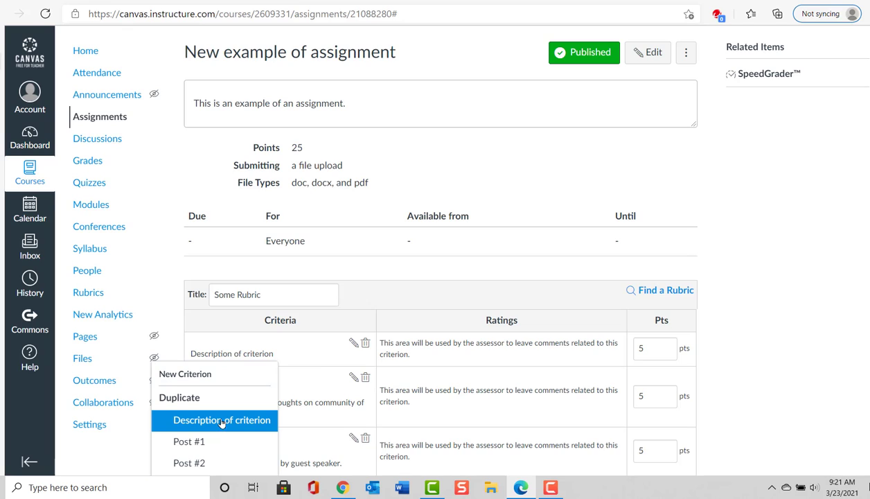
left_click(220, 421)
left_click_drag(431, 232, 334, 236)
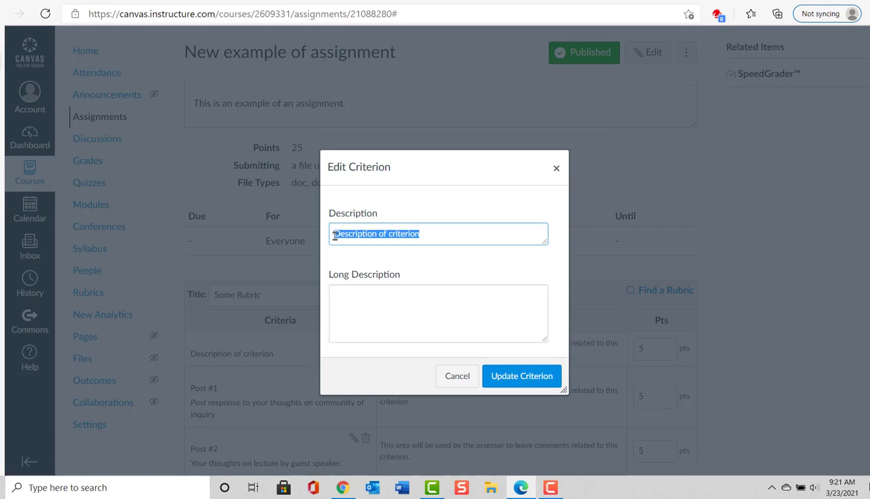
type("Reply to classmate Post #1")
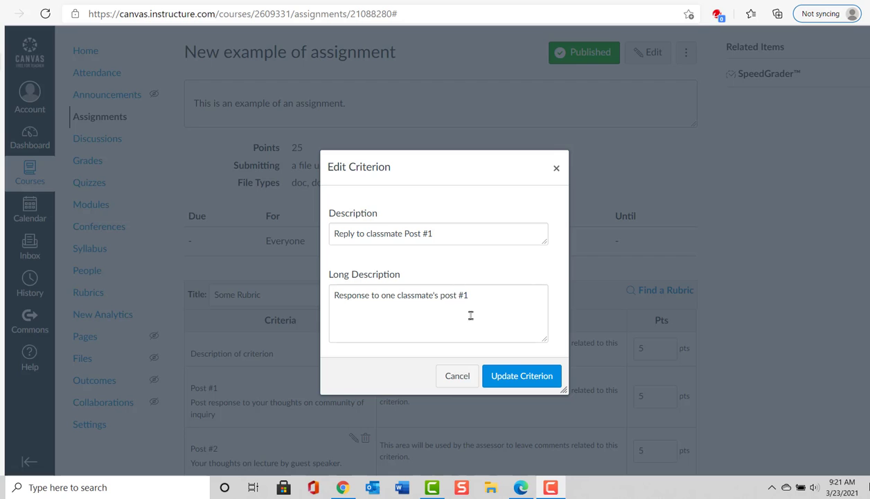
left_click(516, 385)
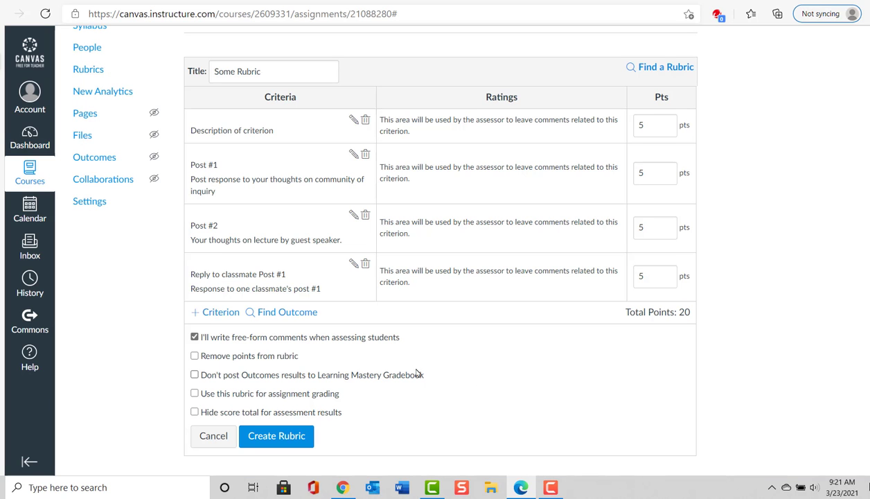
Step: Duplicate "Description of criterion" as "Reply to classmate Post #2" with the long description "Reply to classmate's Post #2"
left_click(219, 313)
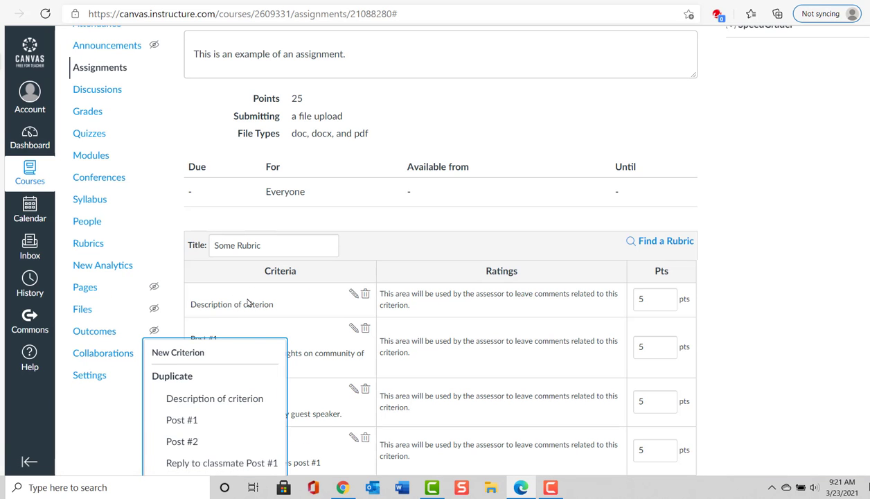
left_click(220, 398)
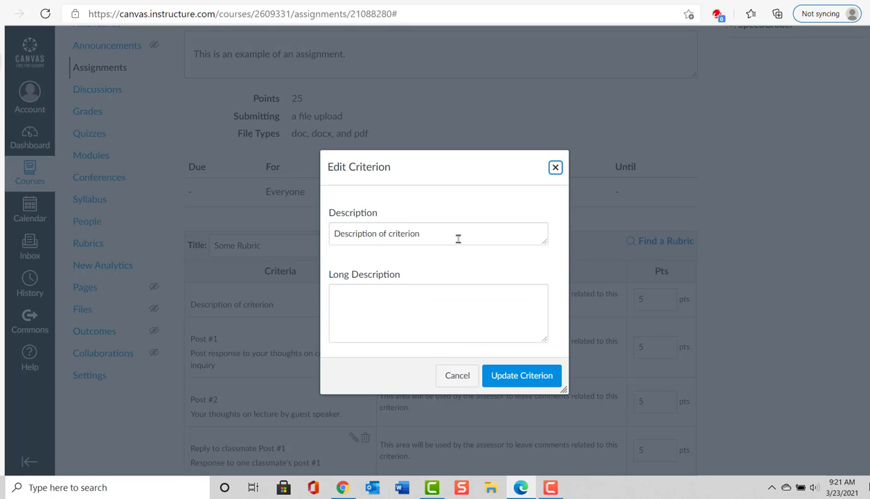
left_click_drag(452, 237, 151, 242)
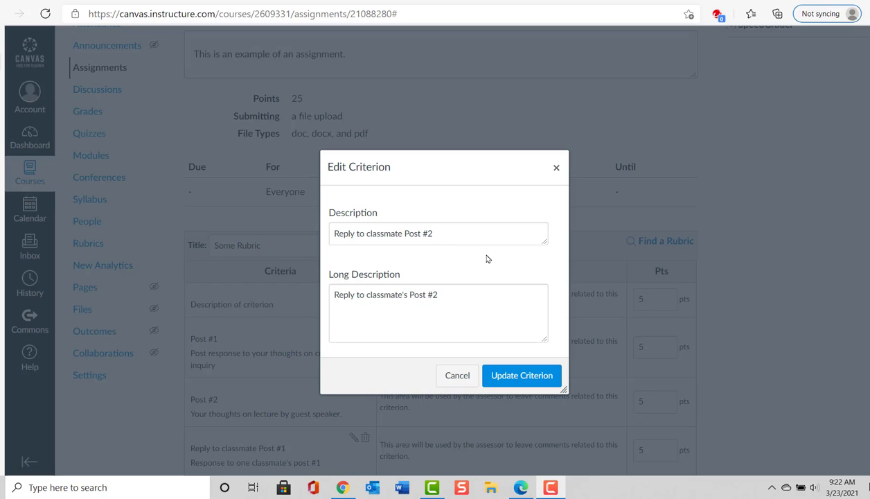
left_click(520, 379)
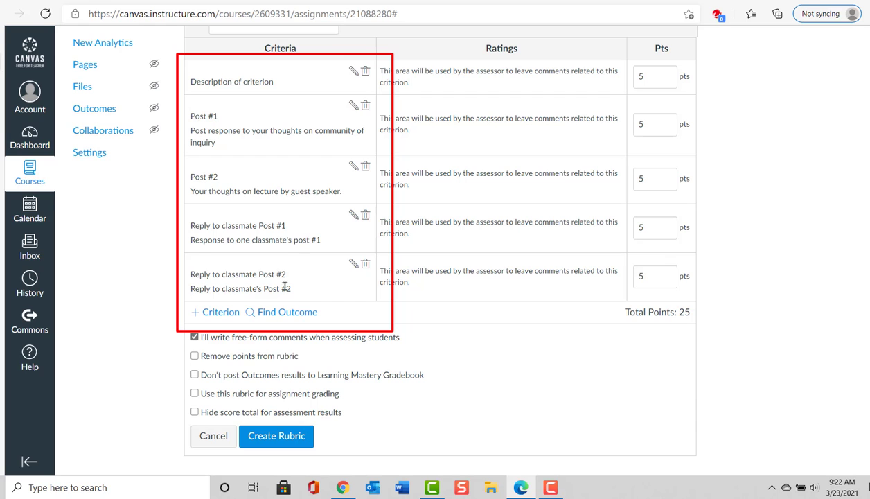
Step: Delete the placeholder "Description of criterion" from the rubric and create the rubric with the remaining criteria
scroll(351, 397, "up", 1)
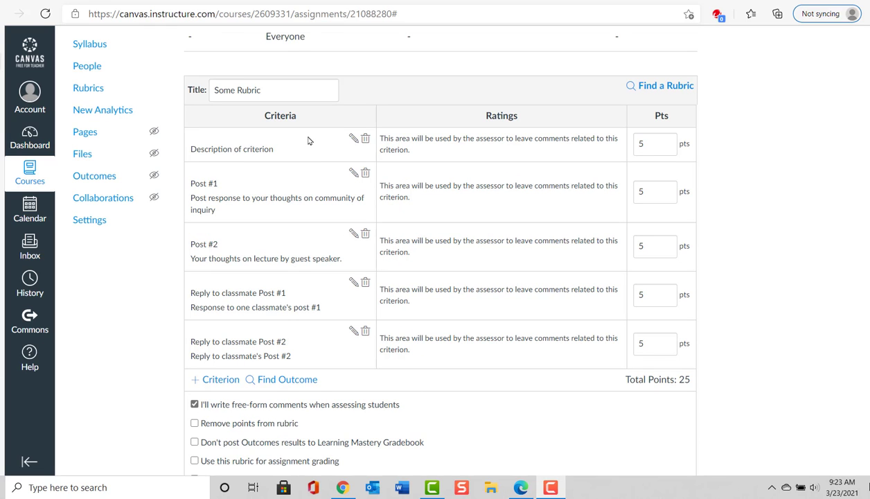
left_click(365, 140)
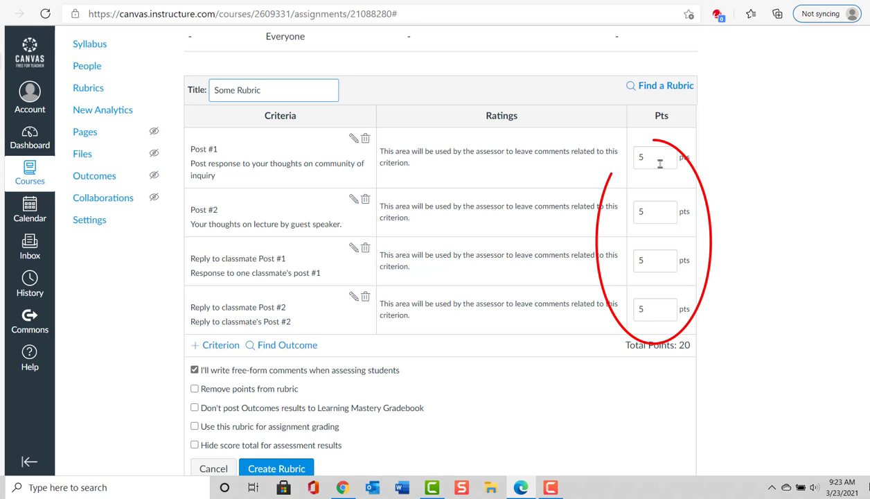
scroll(611, 343, "down", 1)
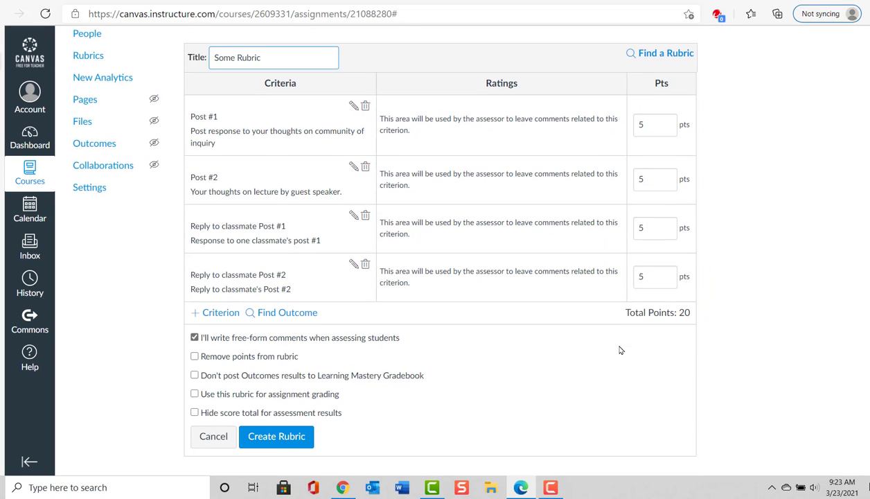
left_click(279, 443)
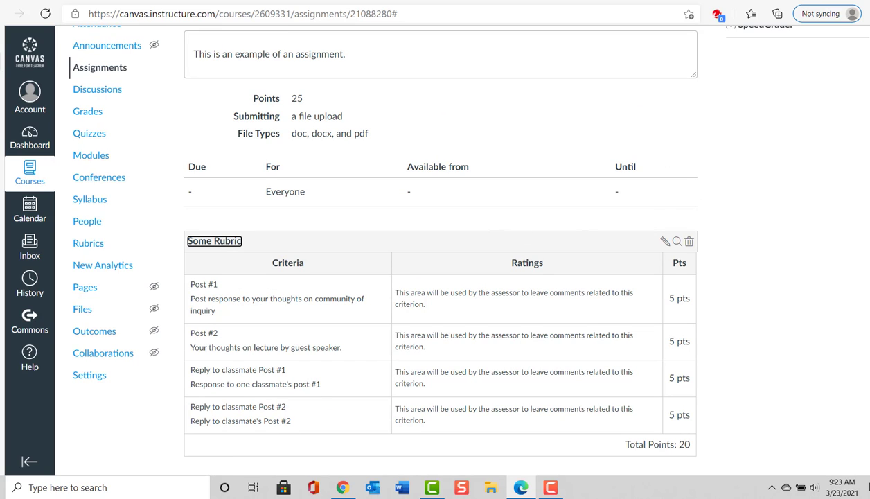
scroll(462, 238, "up", 1)
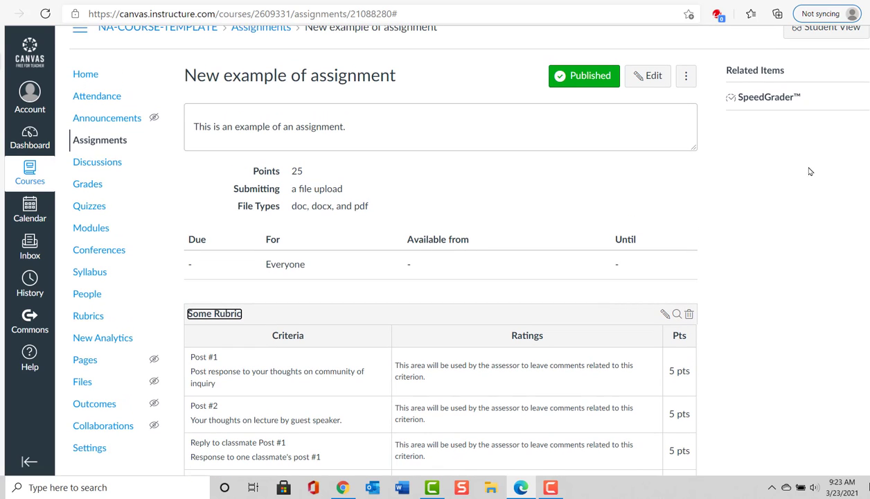
left_click_drag(359, 83, 516, 78)
left_click_drag(464, 56, 473, 109)
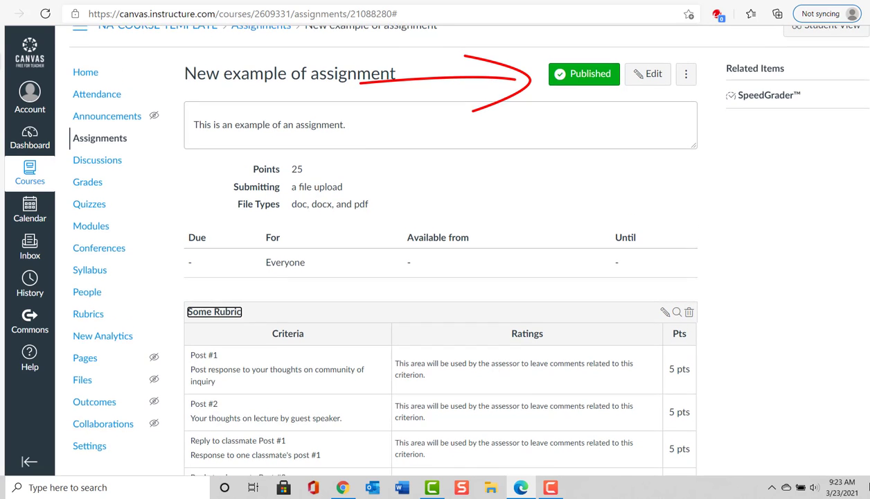
Step: Open "New example of assignment" from the course's assignments list and review its details and attached rubric
scroll(440, 249, "down", 1)
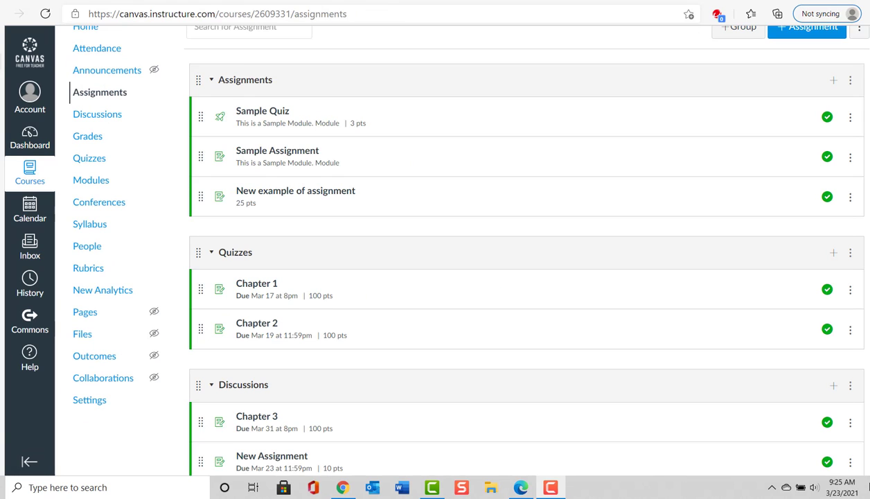
left_click(351, 193)
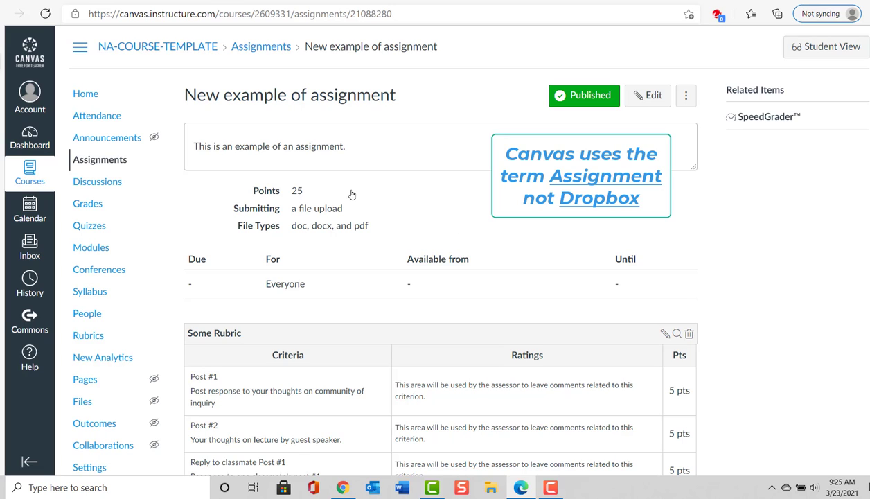
scroll(798, 208, "down", 1)
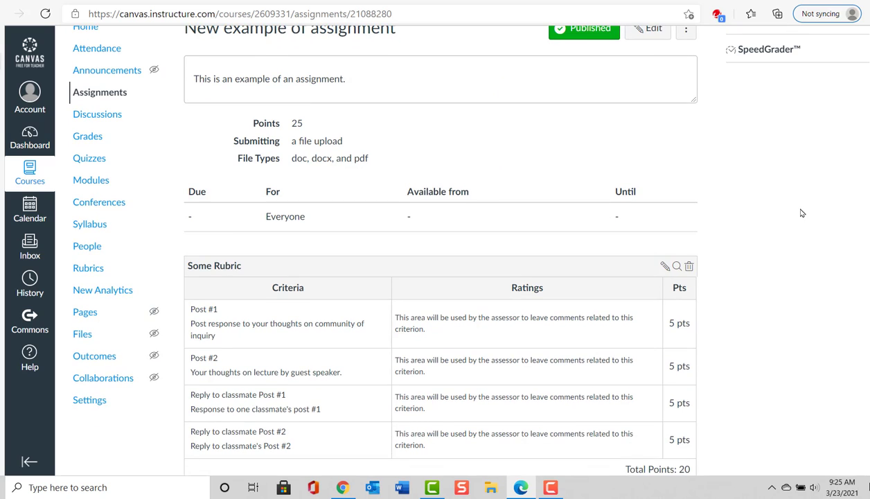
scroll(801, 213, "down", 1)
scroll(799, 213, "up", 2)
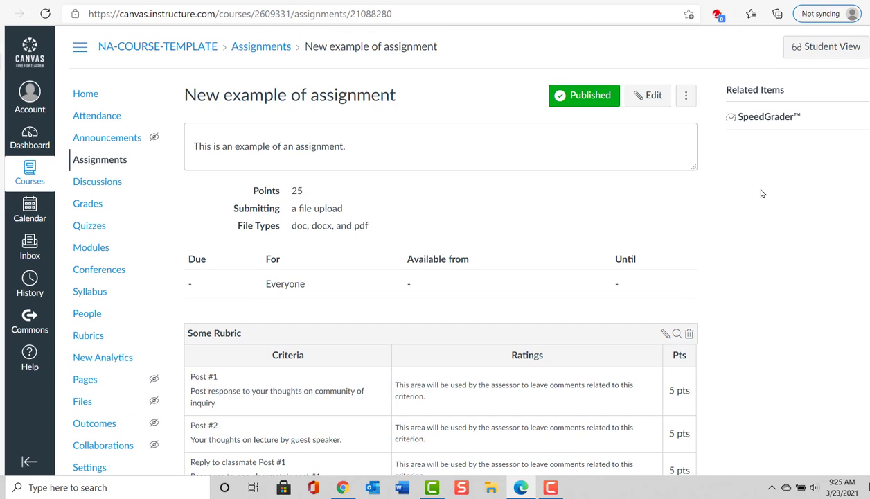
Step: Open the course gradebook and examine the options available for the "New example of assignment" column
left_click(83, 207)
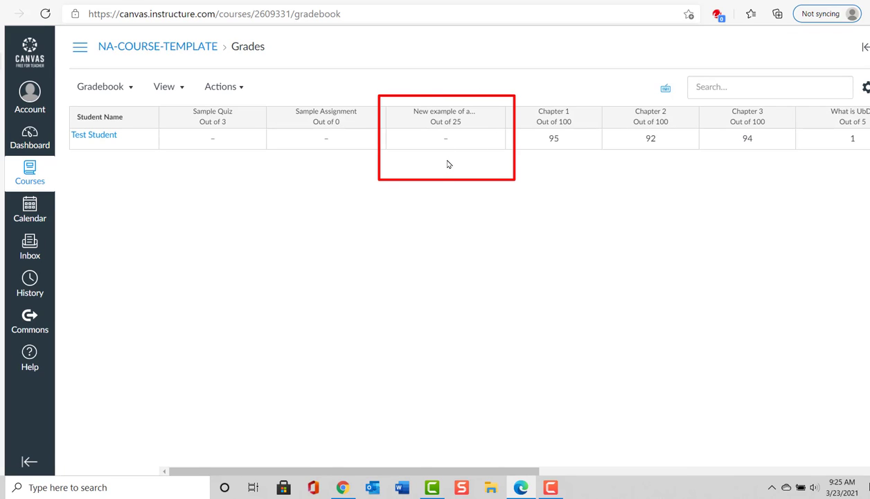
left_click(460, 125)
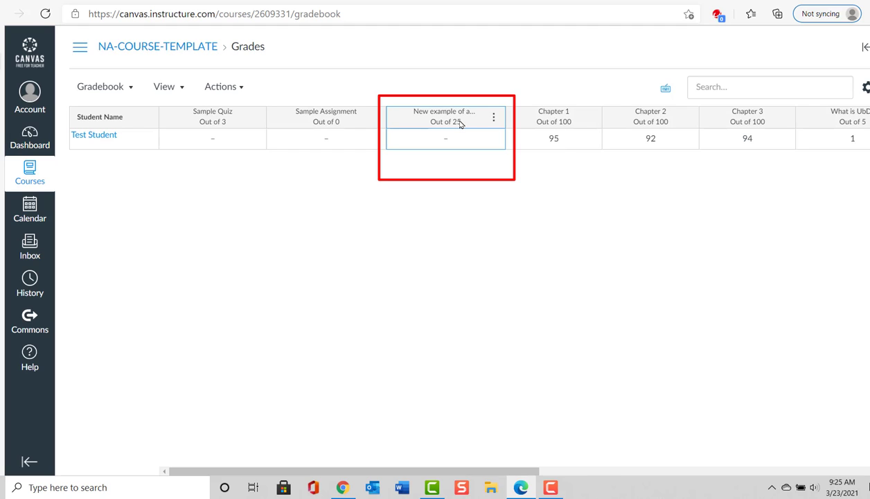
left_click(494, 115)
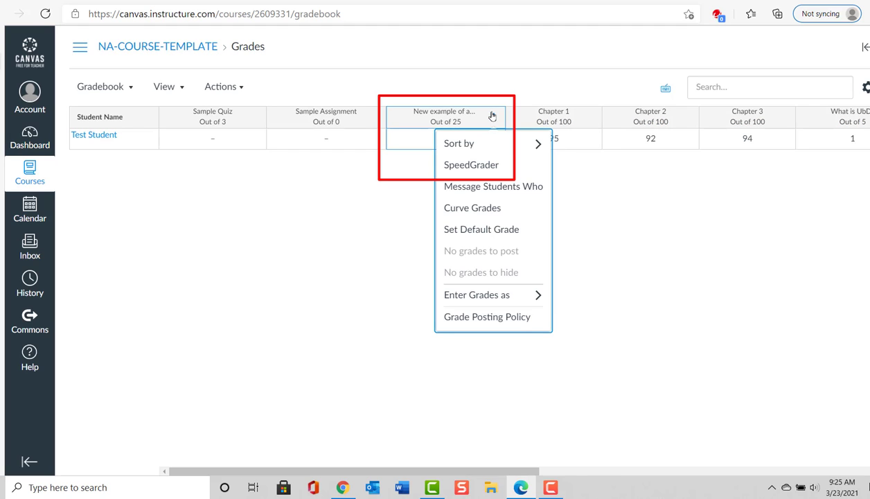
left_click(640, 202)
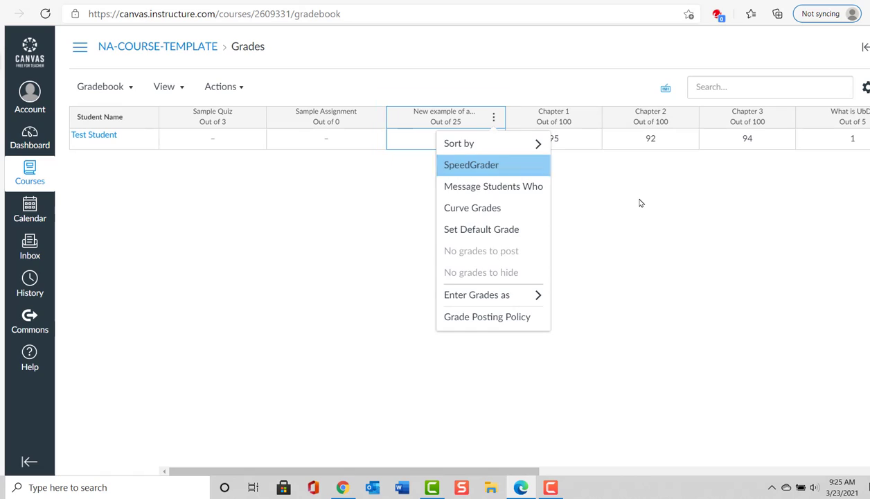